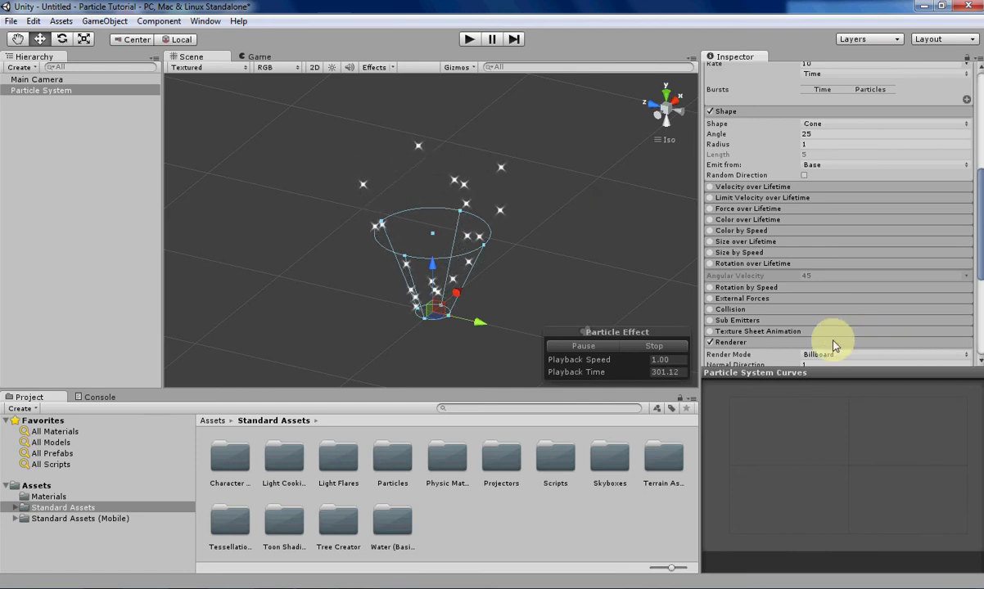
# Step: Choose the Sparkles1 material for the particle system's Renderer module
pyautogui.scroll(10, 833, 345)
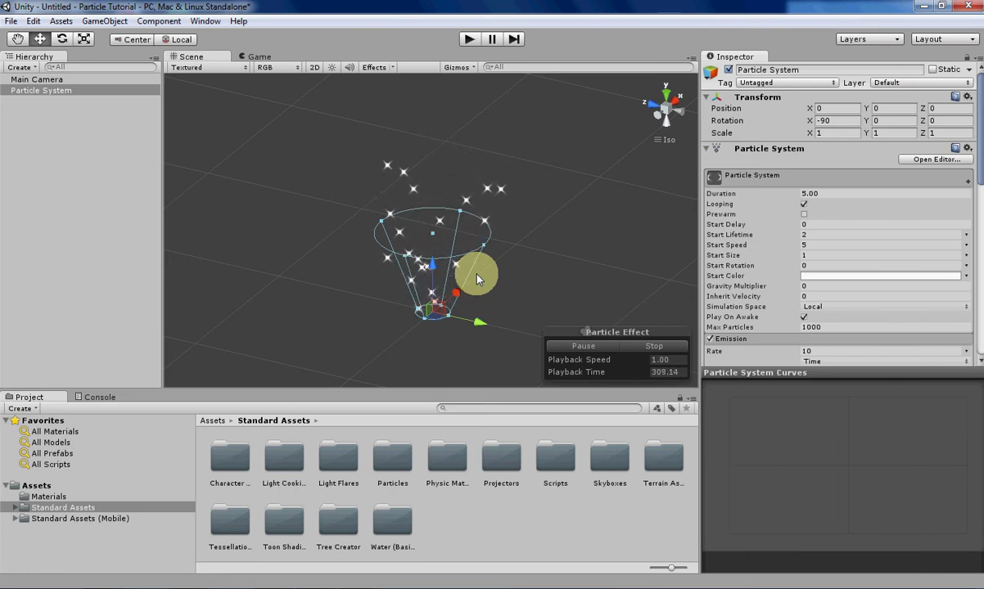
pyautogui.scroll(-5, 884, 287)
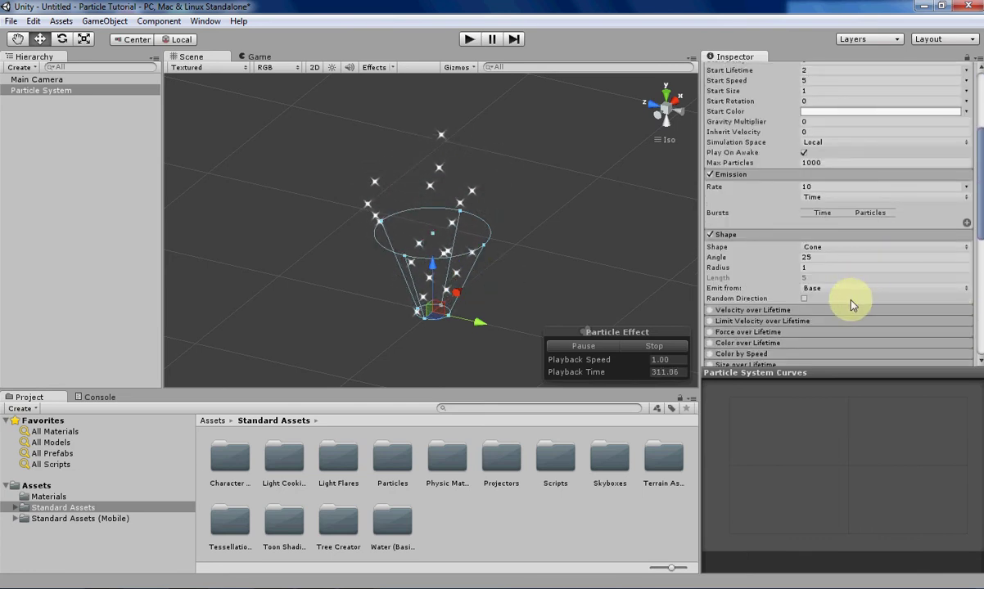
pyautogui.scroll(-10, 825, 225)
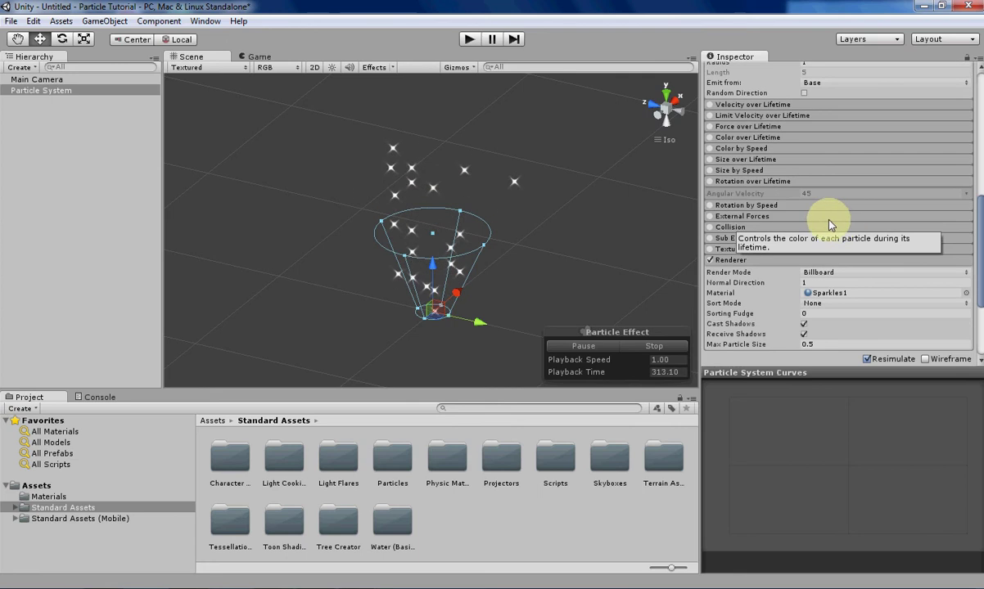
pyautogui.scroll(-2, 848, 204)
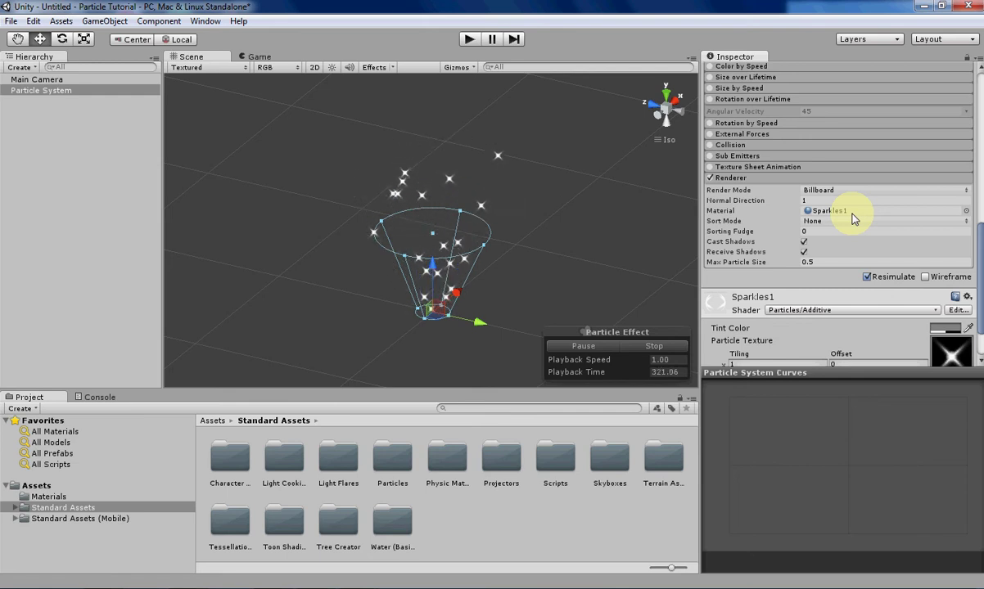
pyautogui.click(966, 213)
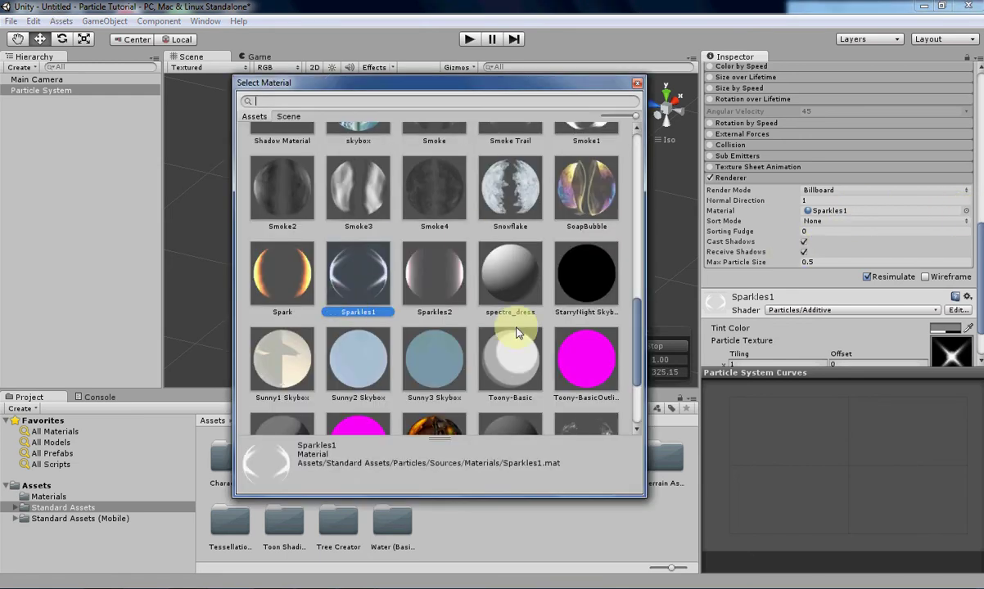
pyautogui.scroll(-3, 491, 331)
pyautogui.scroll(10, 481, 332)
pyautogui.scroll(-3, 482, 334)
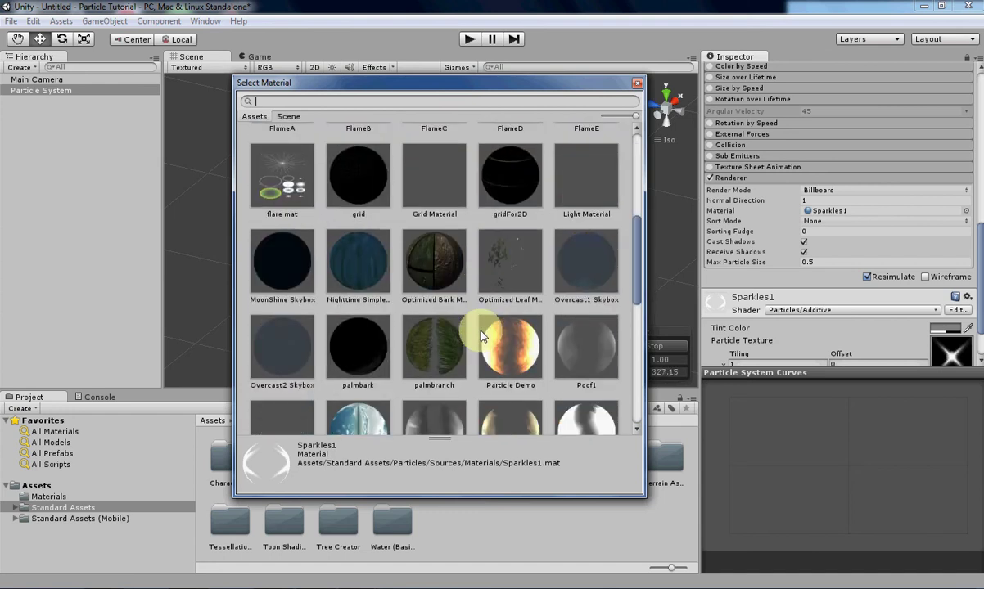
pyautogui.scroll(-5, 482, 335)
pyautogui.scroll(2, 482, 336)
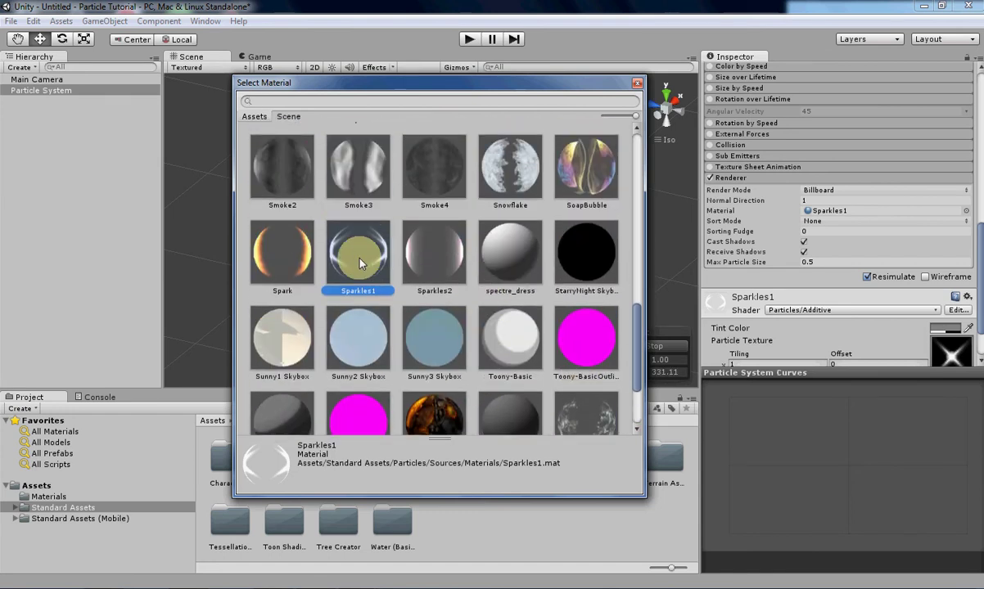
pyautogui.doubleClick(359, 262)
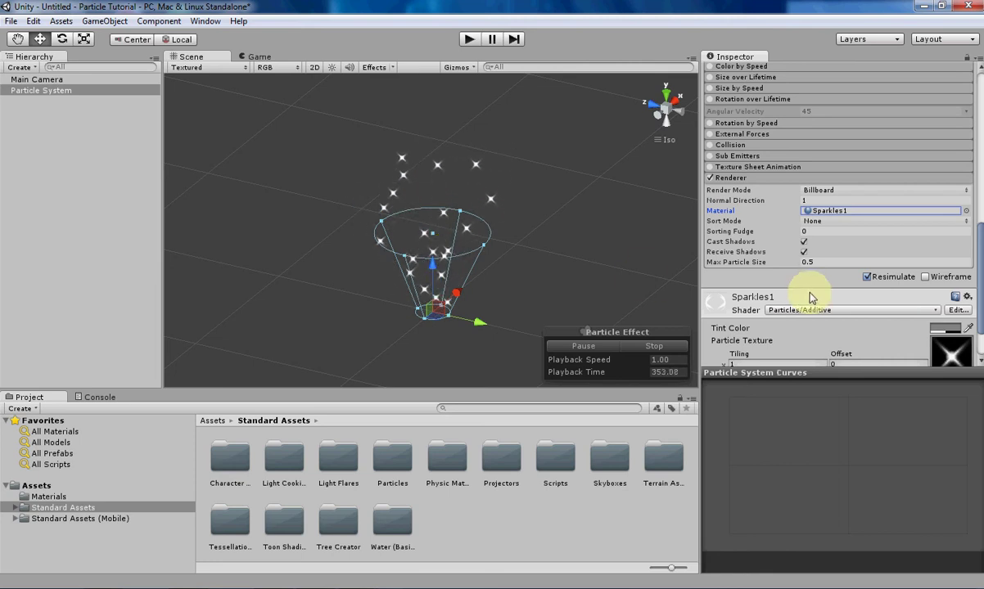
# Step: Enable the Rotation over Lifetime module on the particle system
pyautogui.scroll(3, 809, 293)
pyautogui.scroll(3, 810, 293)
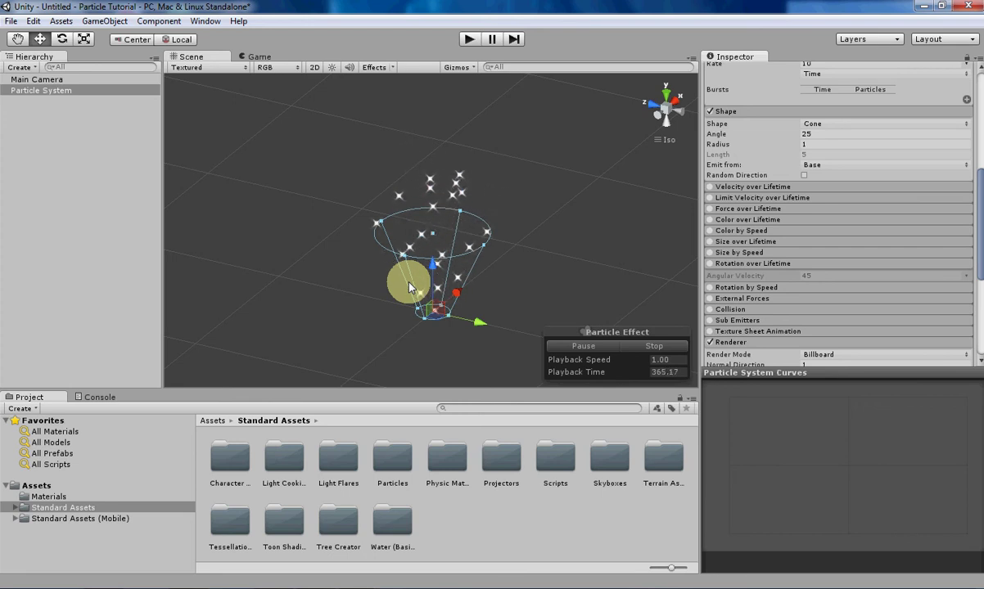
pyautogui.click(710, 266)
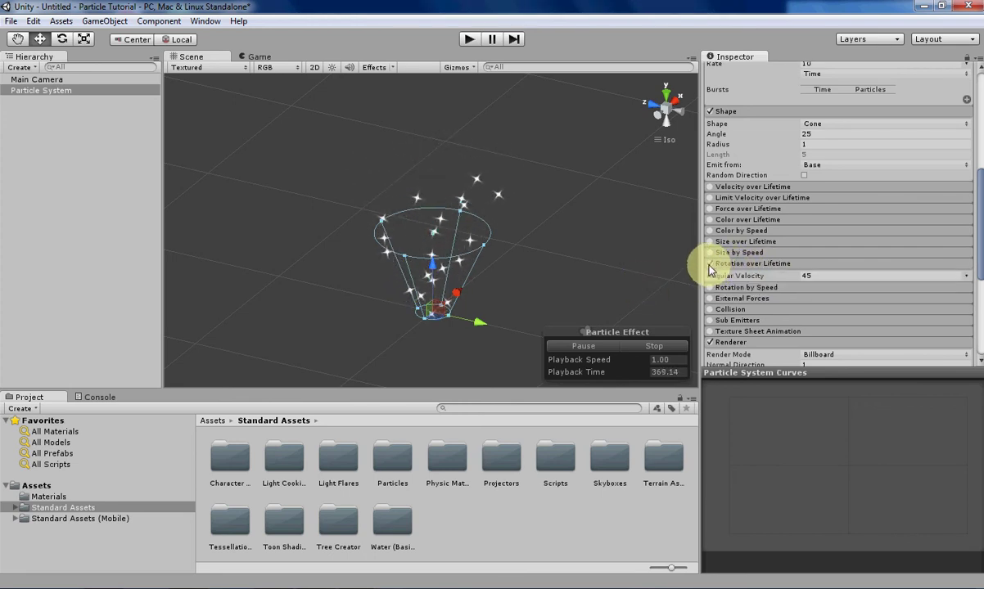
pyautogui.scroll(8, 499, 262)
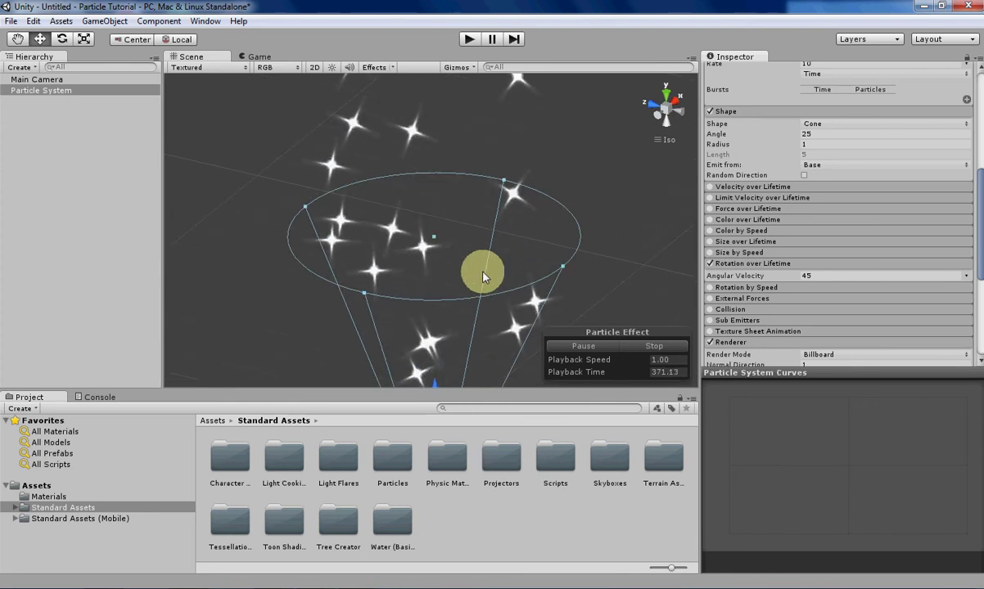
pyautogui.moveTo(491, 212); pyautogui.dragTo(488, 205)
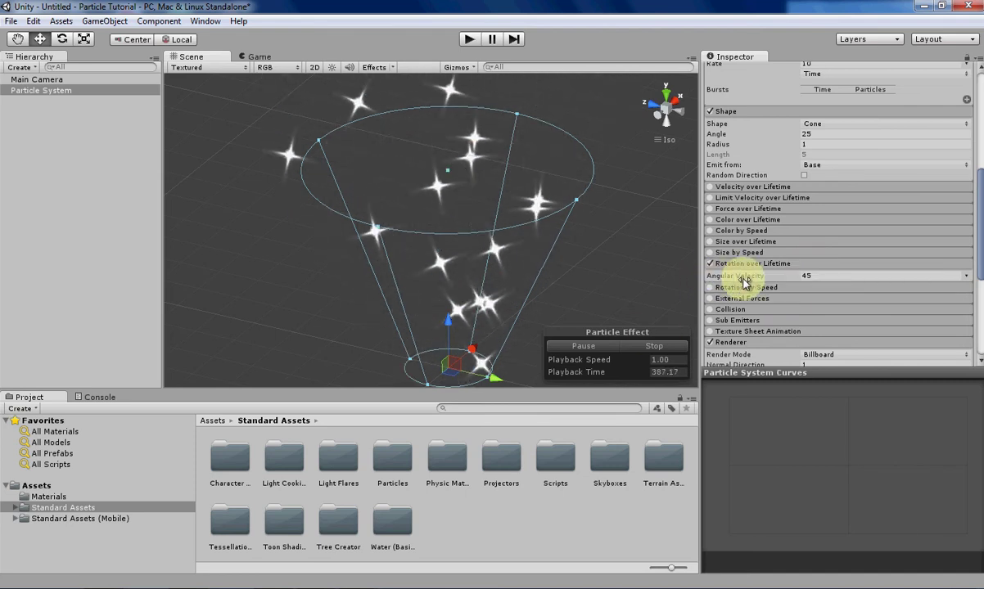
# Step: Try constant angular velocities of 90 and 0 in Rotation over Lifetime, ending with -90
pyautogui.click(832, 276)
pyautogui.write('90')
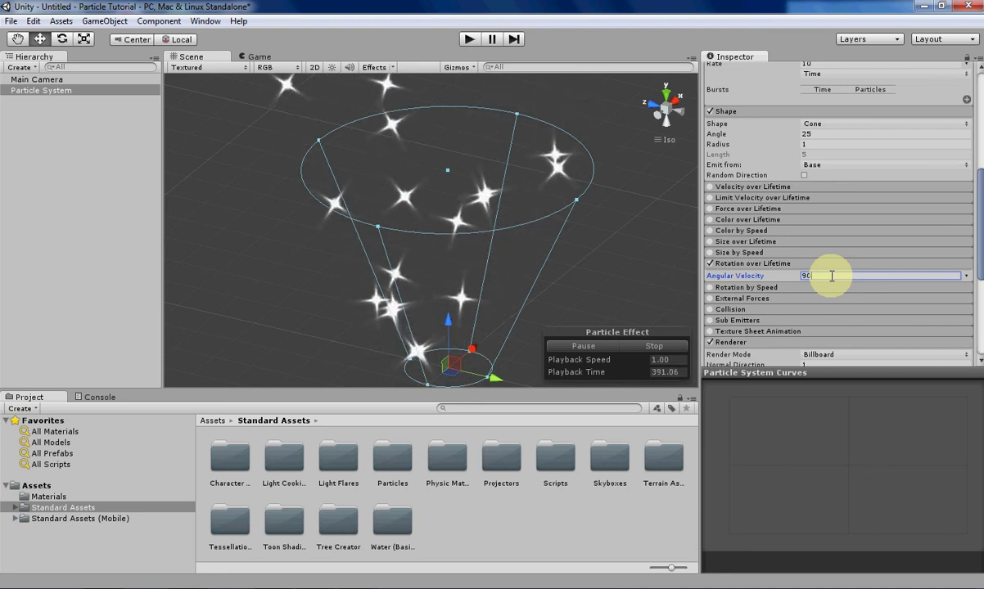
pyautogui.write('0')
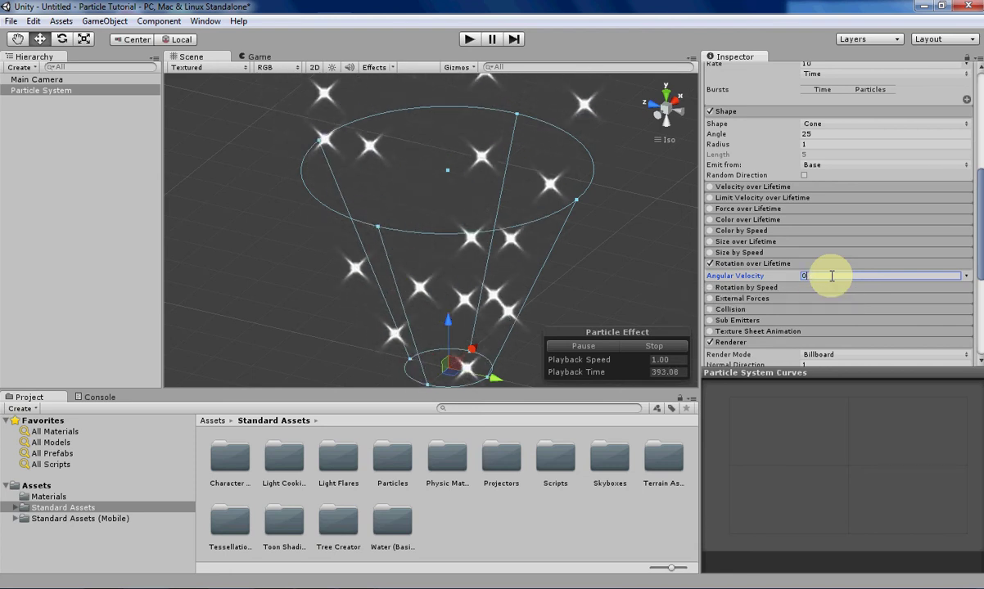
pyautogui.press('BackSpace')
pyautogui.write('-')
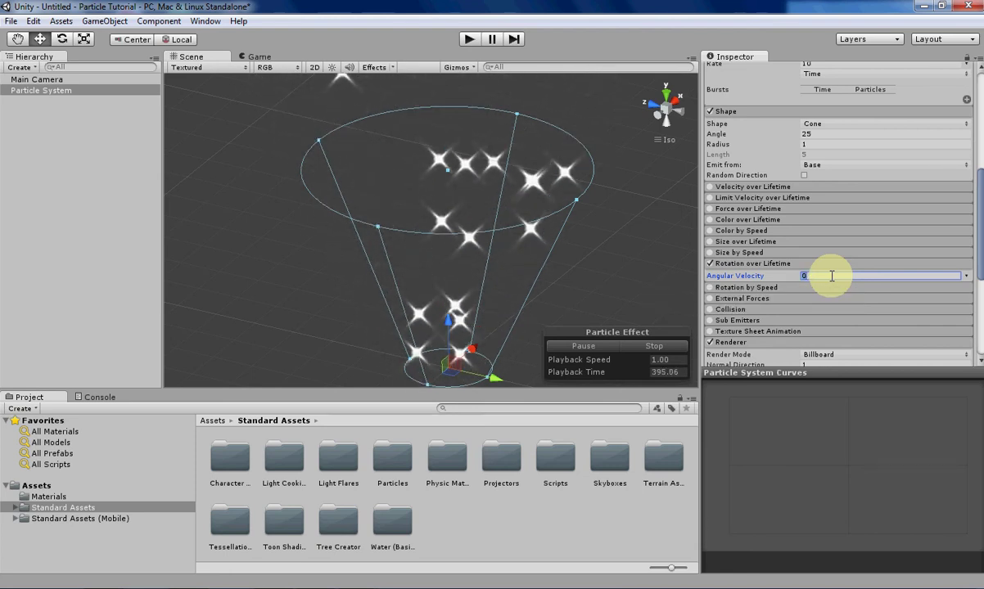
pyautogui.write('90')
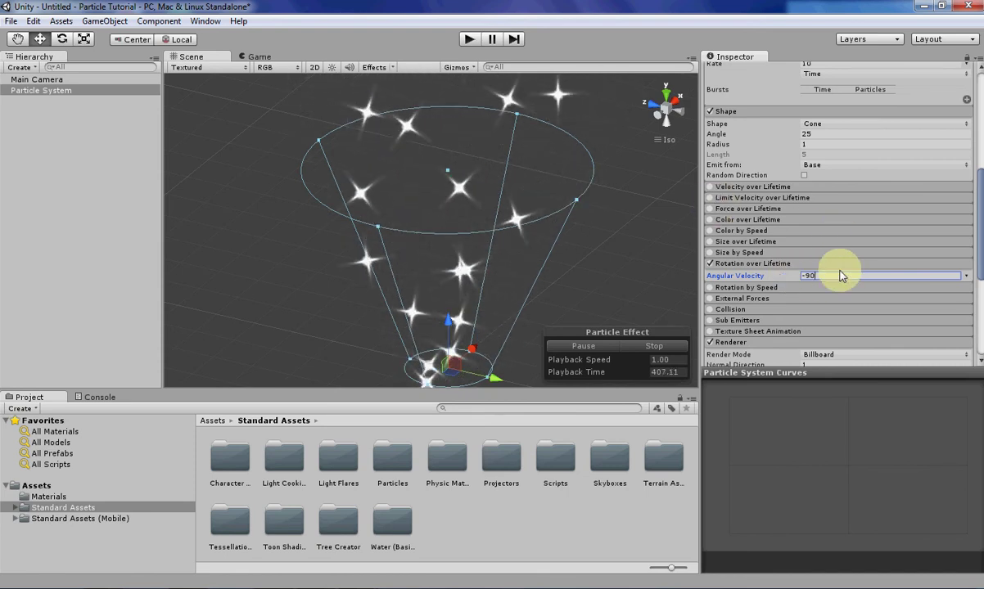
# Step: Switch Angular Velocity to Curve mode and try the accelerating rising and linear falling curve presets
pyautogui.click(967, 281)
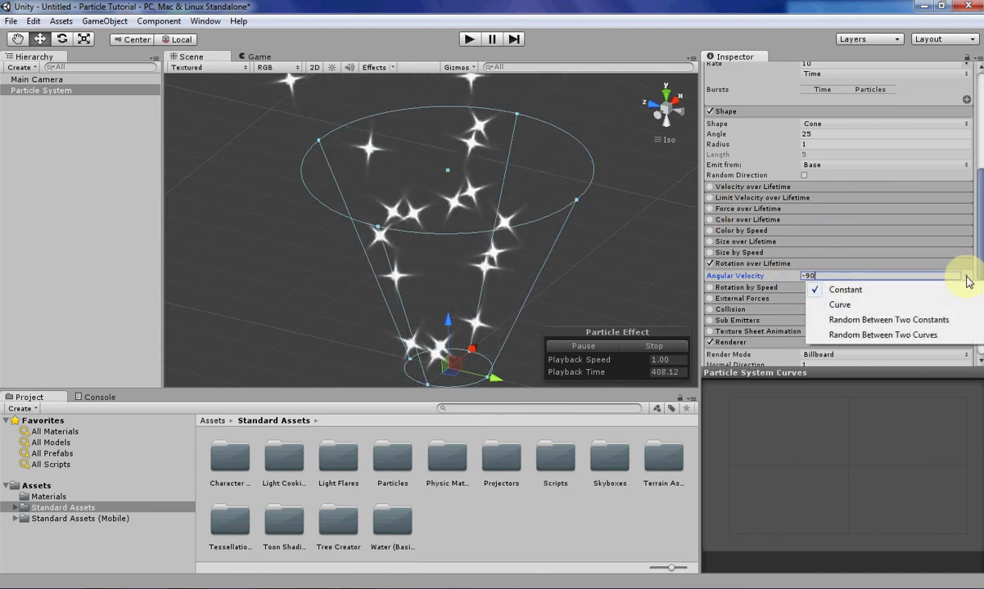
pyautogui.click(897, 308)
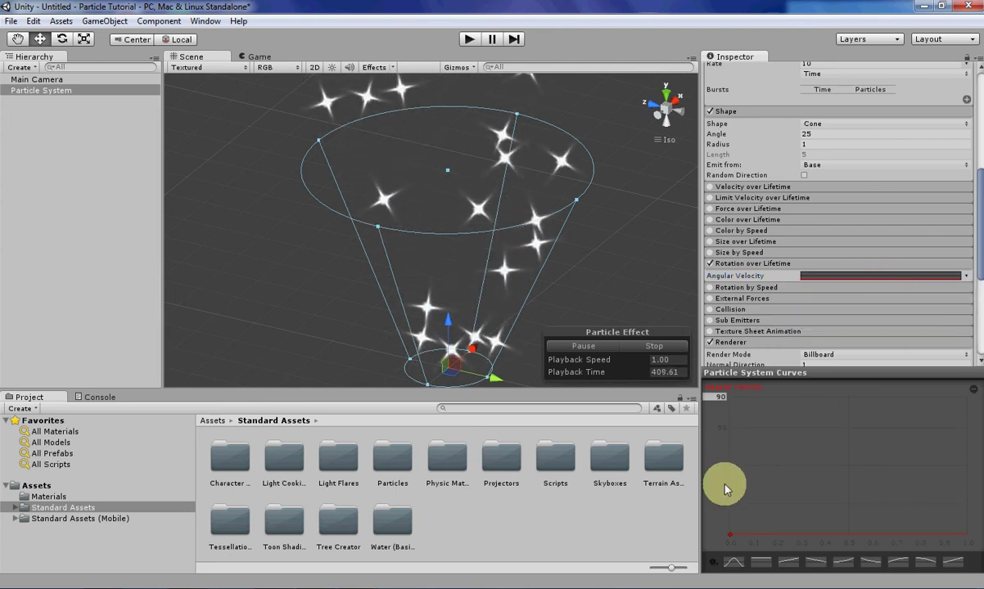
pyautogui.click(835, 565)
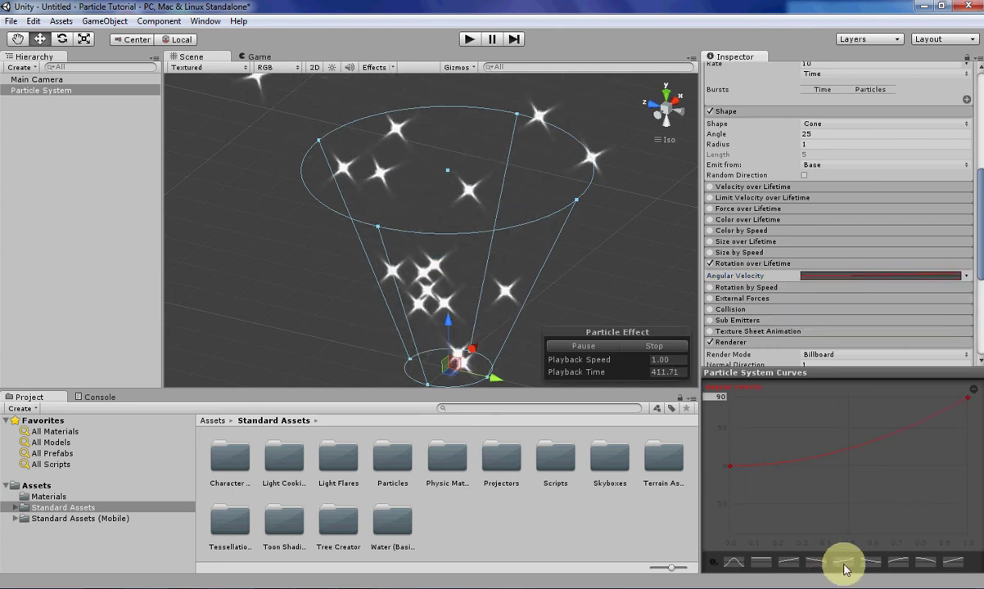
pyautogui.scroll(-2, 401, 260)
pyautogui.scroll(-5, 416, 217)
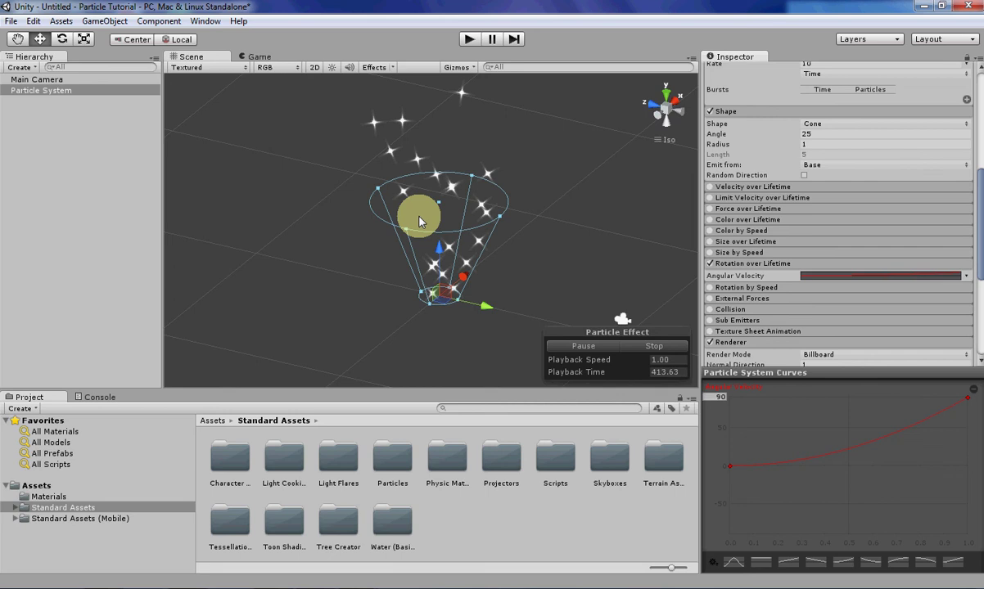
pyautogui.moveTo(420, 181); pyautogui.dragTo(406, 260, button='middle')
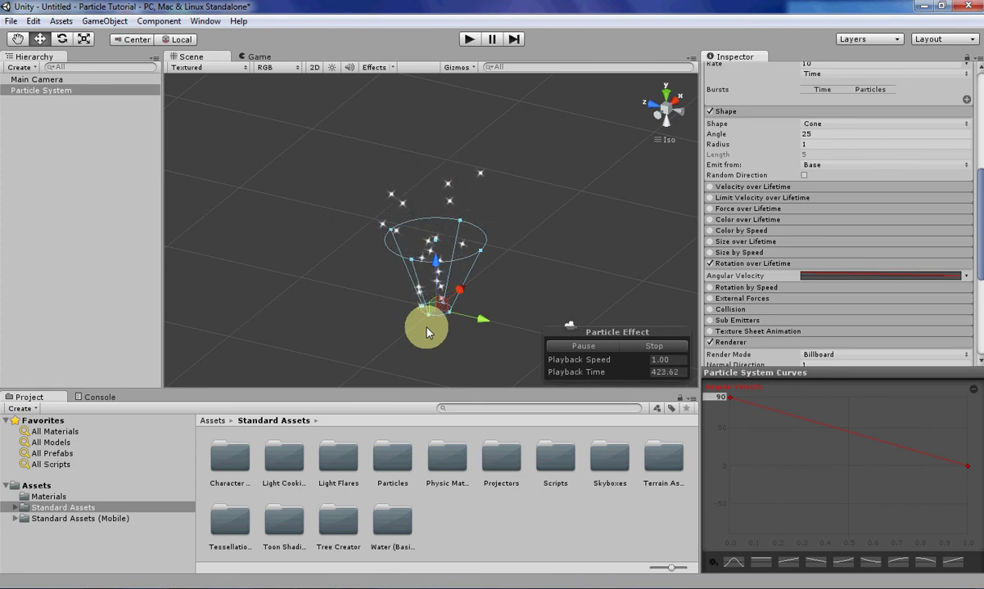
# Step: Set Angular Velocity to Random Between Two Constants, with -90 as the first value and 90 as the second
pyautogui.click(966, 281)
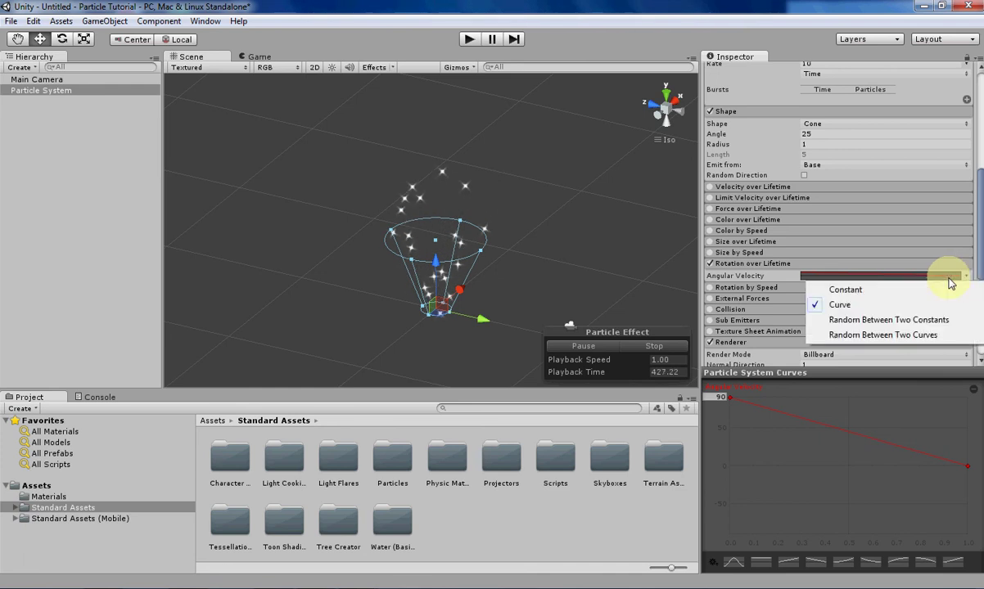
pyautogui.click(876, 319)
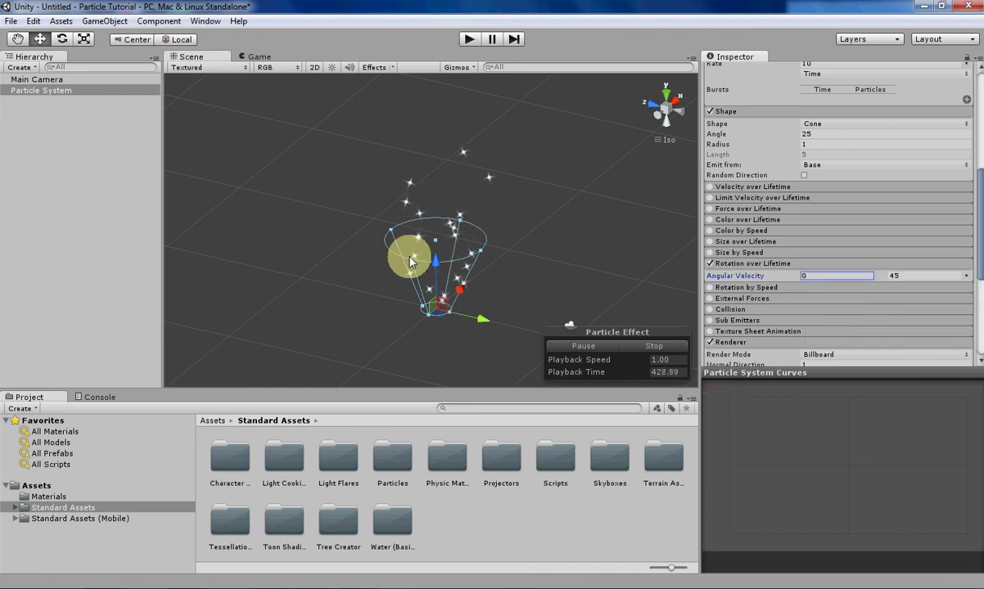
pyautogui.scroll(5, 435, 265)
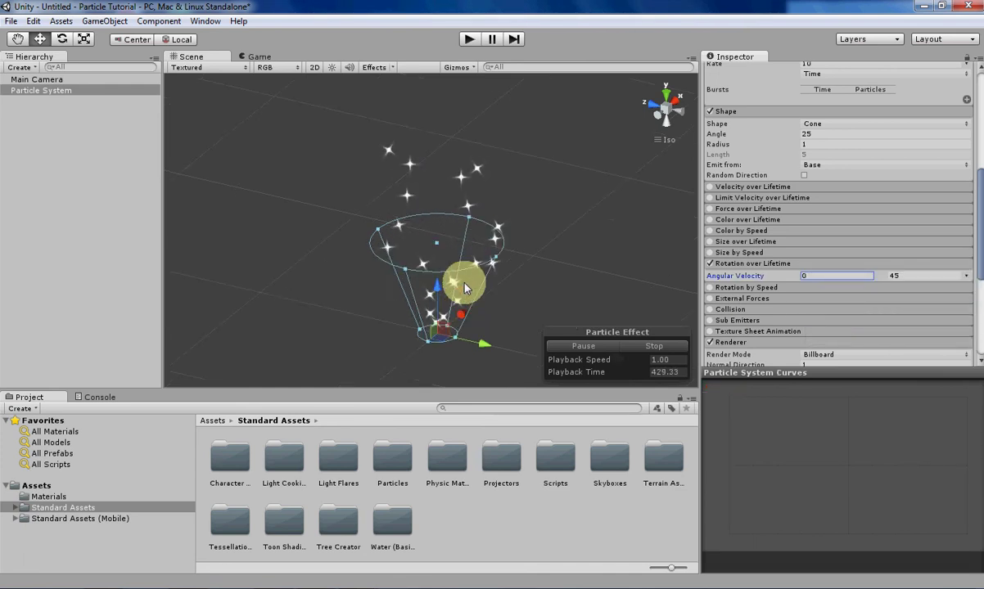
pyautogui.click(825, 275)
pyautogui.write('-45')
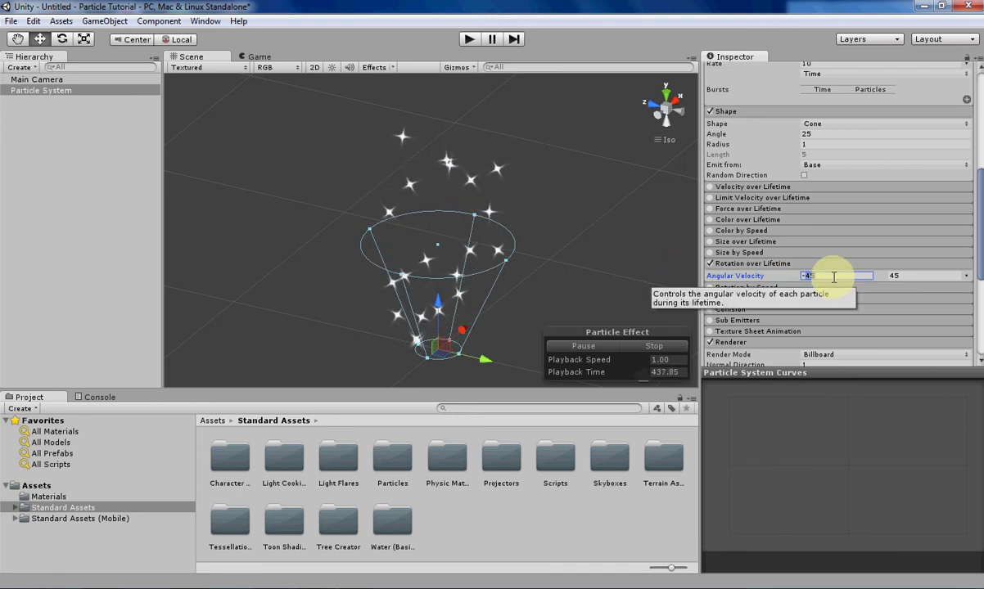
pyautogui.press('Return')
pyautogui.write('-90')
pyautogui.click(911, 275)
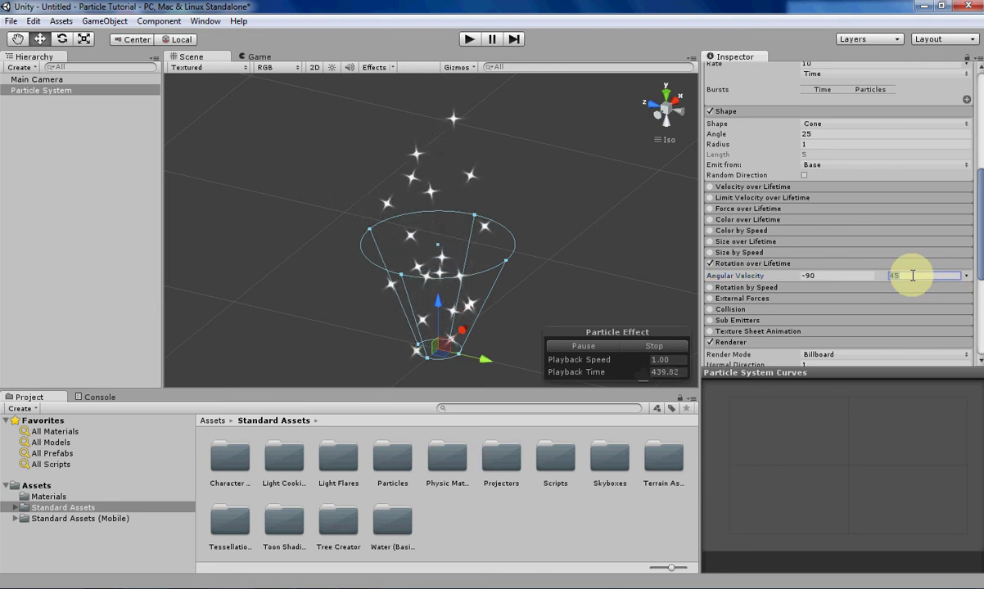
pyautogui.write('90')
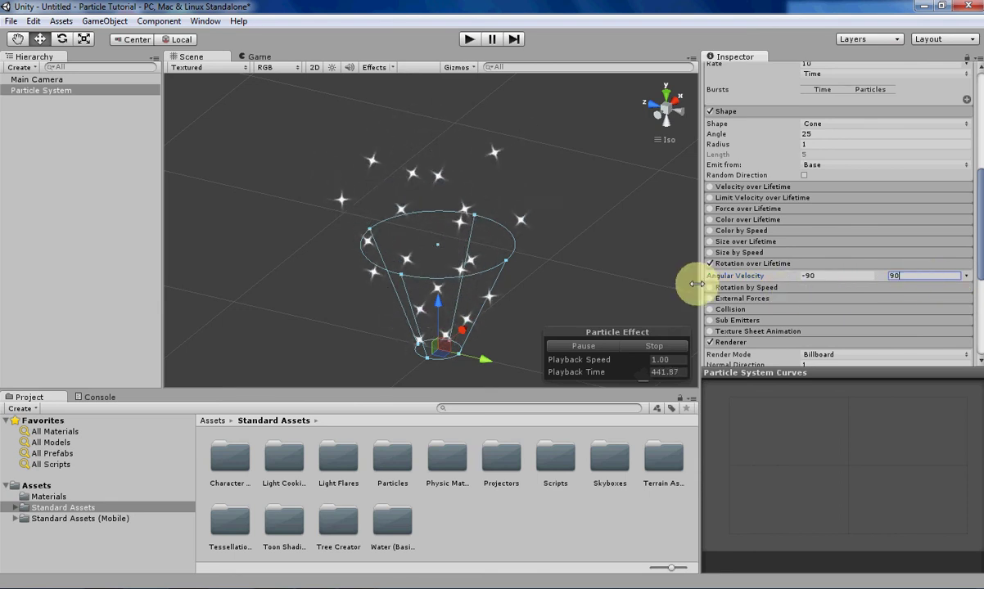
# Step: Switch Angular Velocity to Random Between Two Curves and apply the preset whose two curves cross twice
pyautogui.click(965, 277)
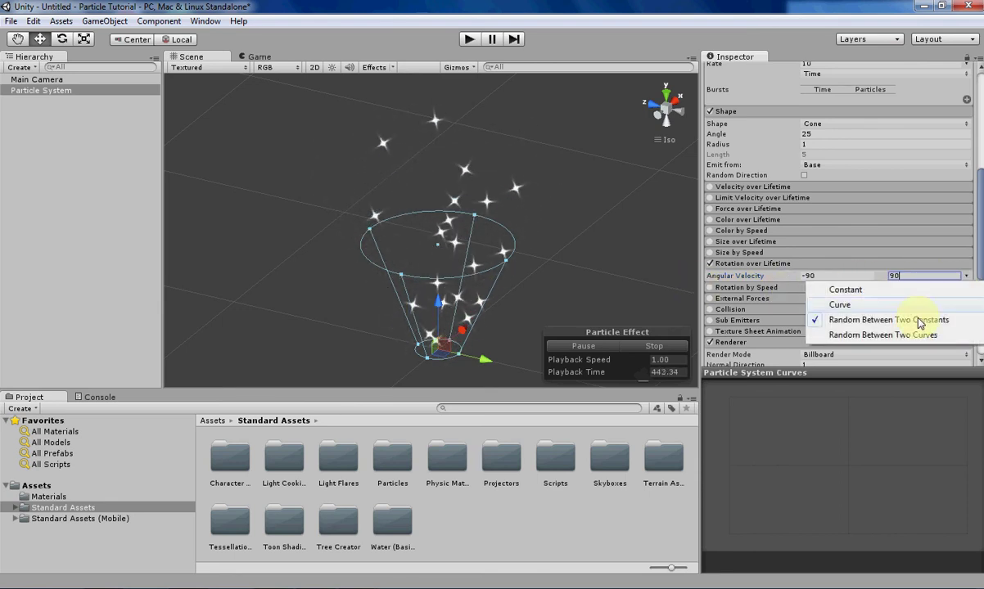
pyautogui.click(884, 335)
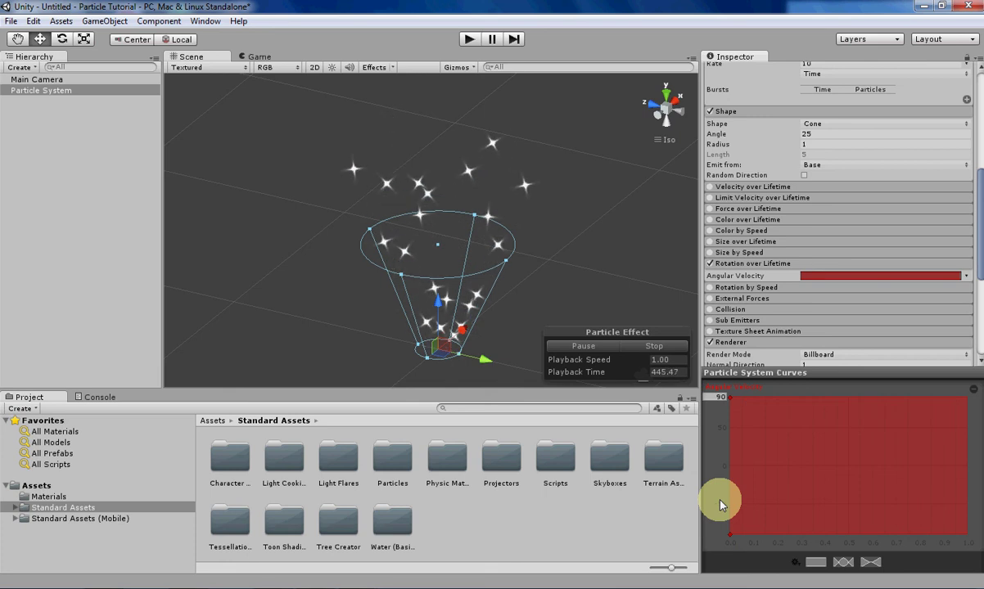
pyautogui.click(842, 563)
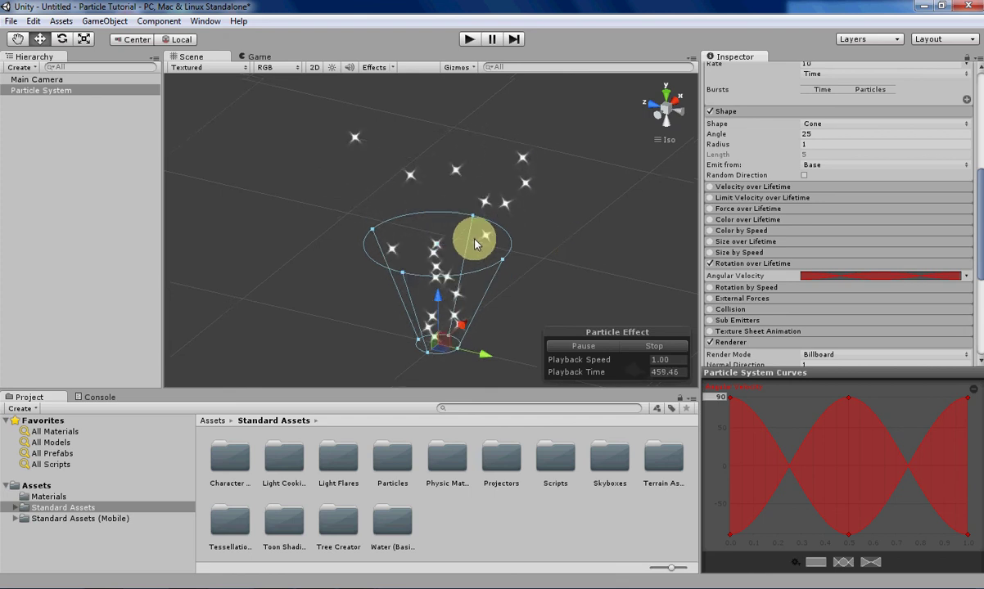
# Step: Change the Renderer's material to Default-Particle
pyautogui.scroll(-3, 852, 314)
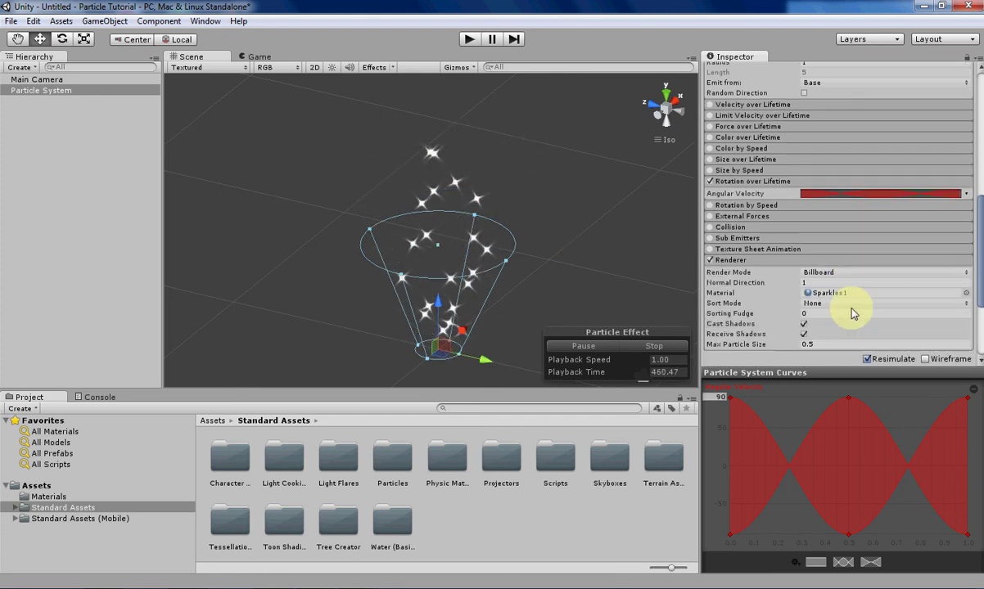
pyautogui.click(966, 292)
pyautogui.scroll(-5, 471, 257)
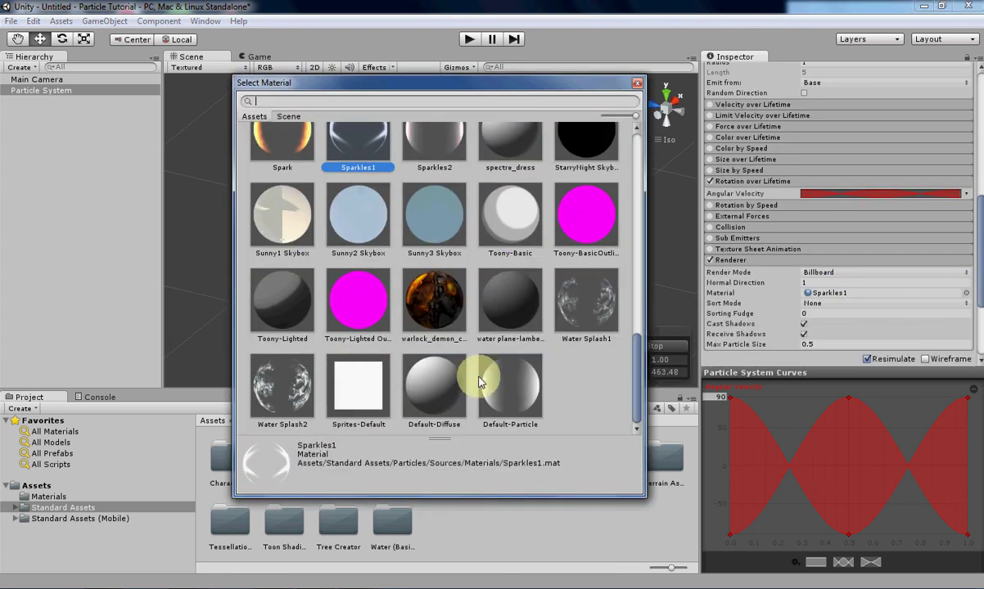
pyautogui.doubleClick(503, 385)
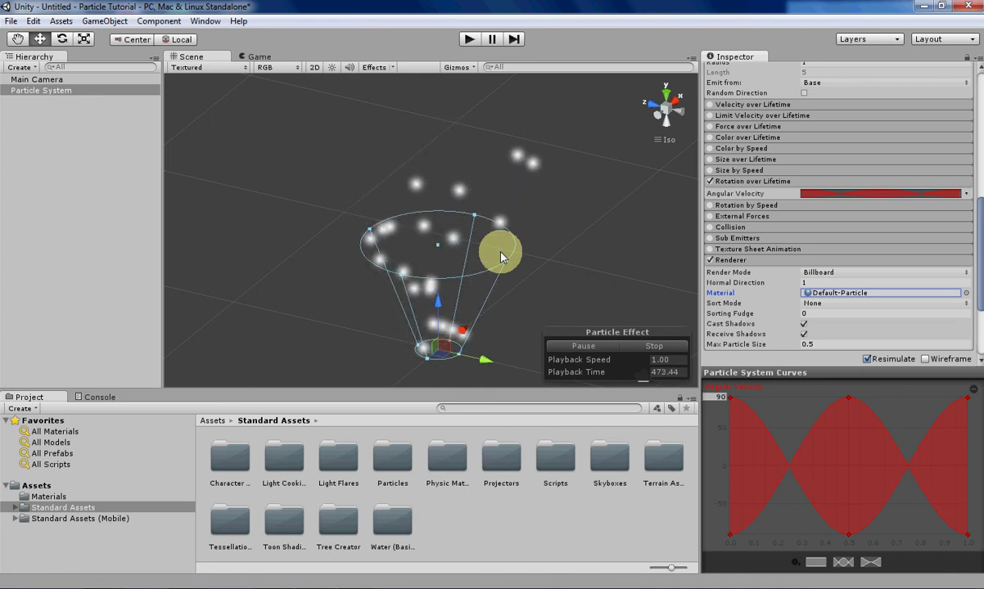
# Step: Reassign the Sparkles1 material to the particle system's Renderer
pyautogui.click(966, 293)
pyautogui.scroll(2, 352, 322)
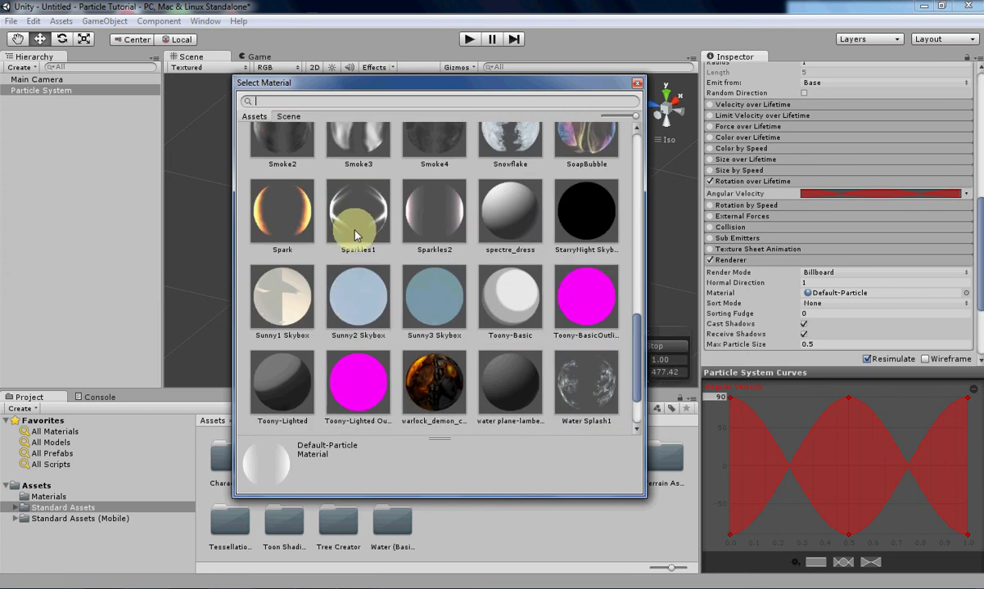
pyautogui.doubleClick(356, 220)
pyautogui.scroll(-5, 835, 340)
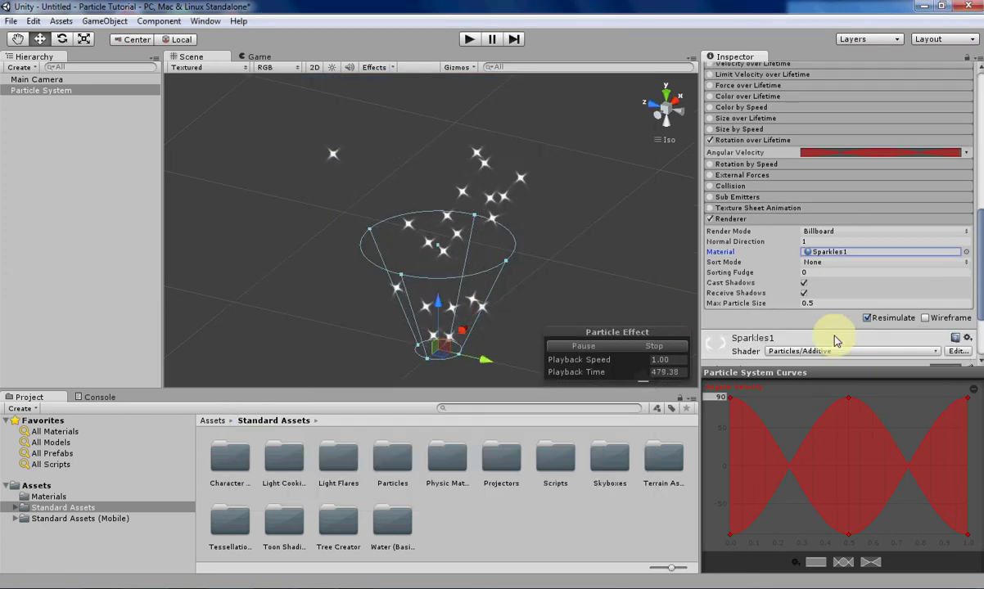
# Step: Switch Angular Velocity in Rotation over Lifetime back to Random Between Two Constants and set its two values to -90 and 90
pyautogui.scroll(4, 835, 340)
pyautogui.scroll(3, 835, 341)
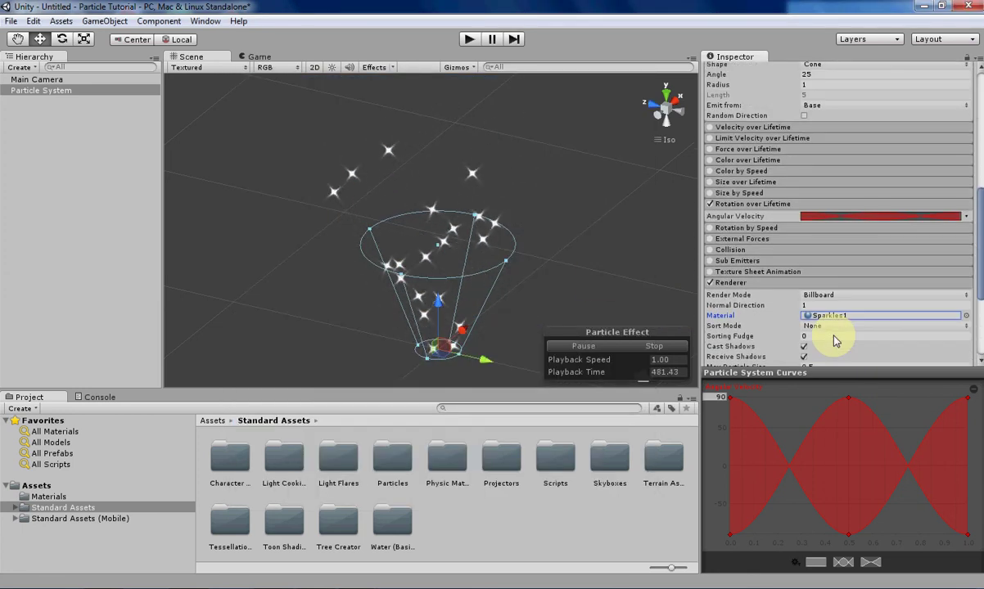
pyautogui.scroll(-2, 834, 336)
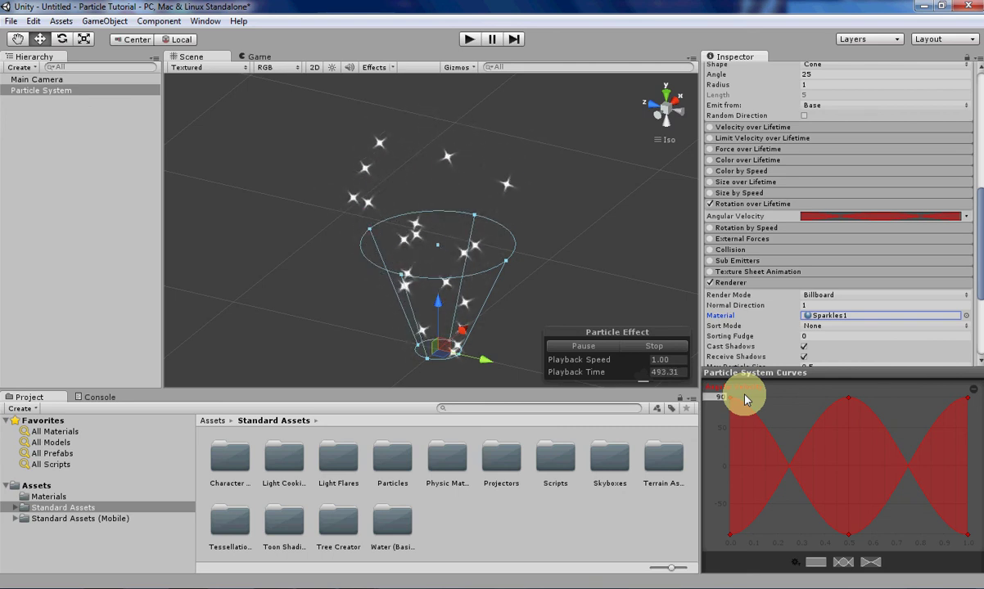
pyautogui.click(967, 216)
pyautogui.click(928, 262)
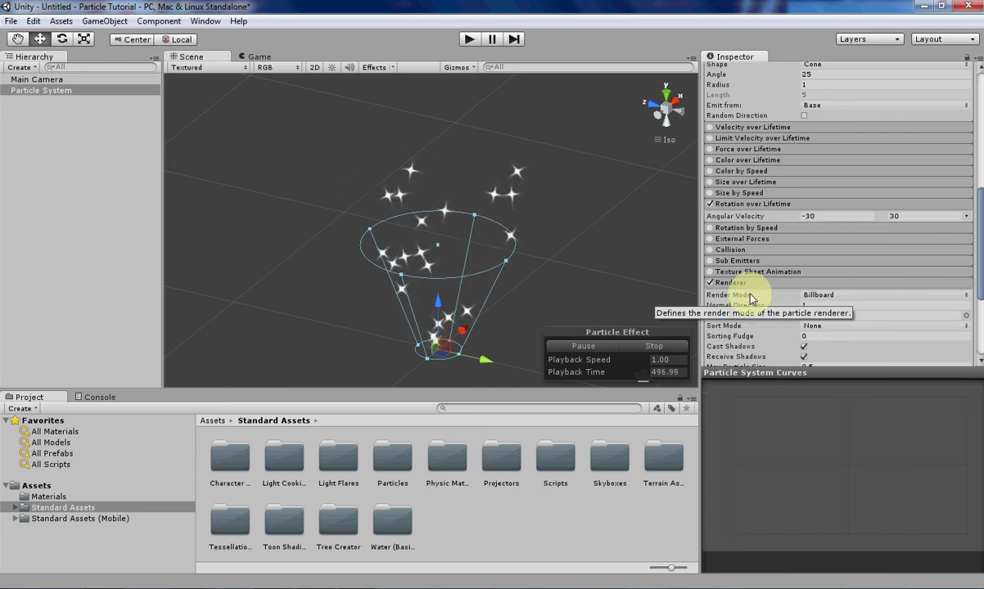
pyautogui.click(835, 217)
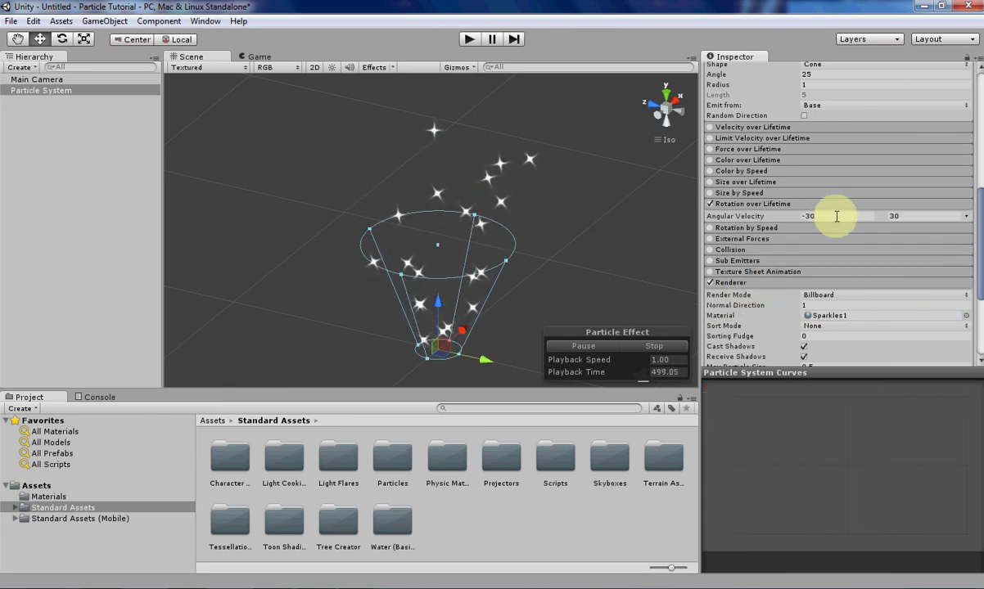
pyautogui.write('-90')
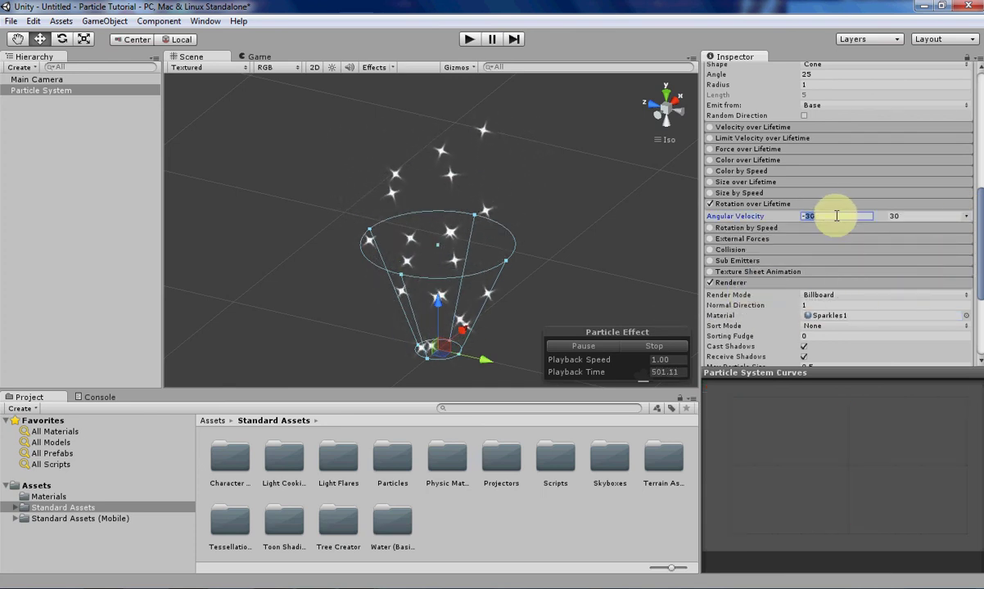
pyautogui.click(912, 217)
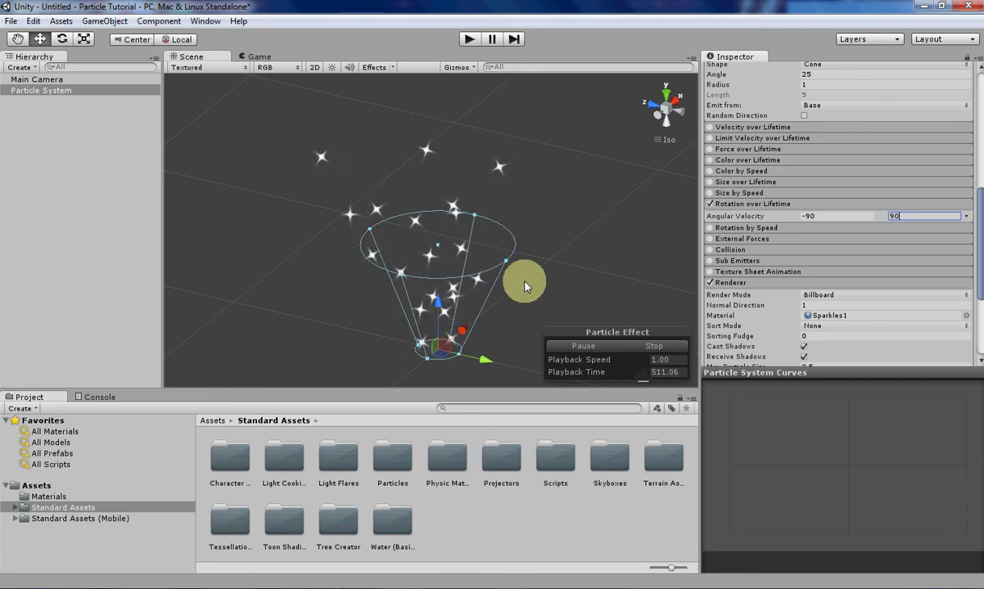
pyautogui.scroll(-5, 761, 278)
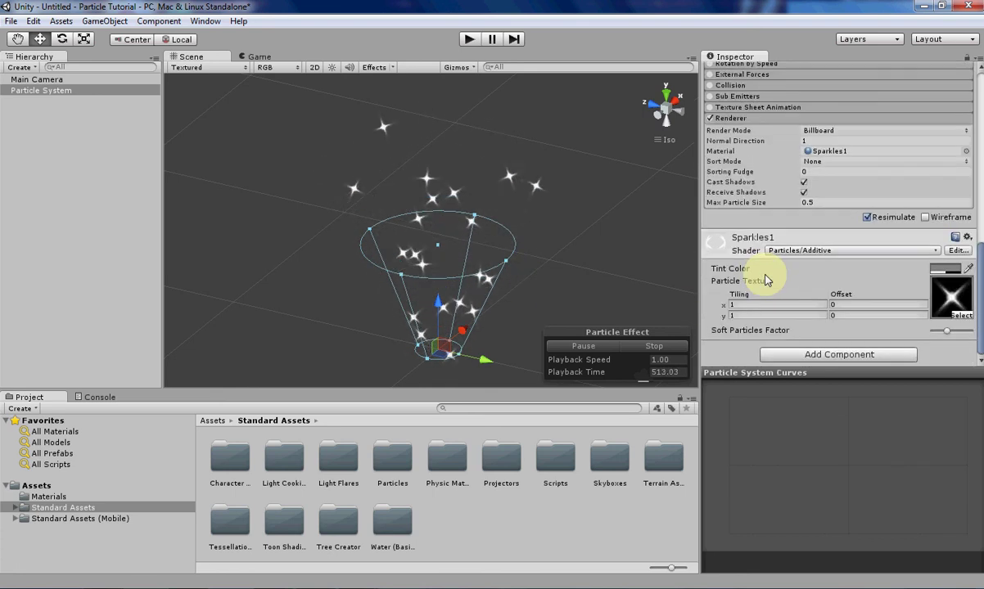
pyautogui.scroll(5, 767, 281)
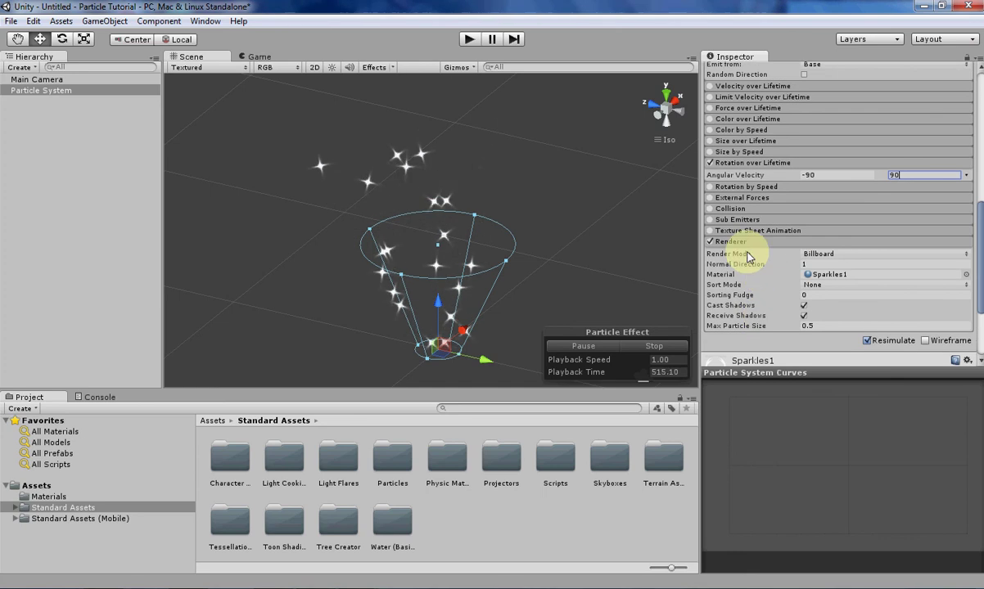